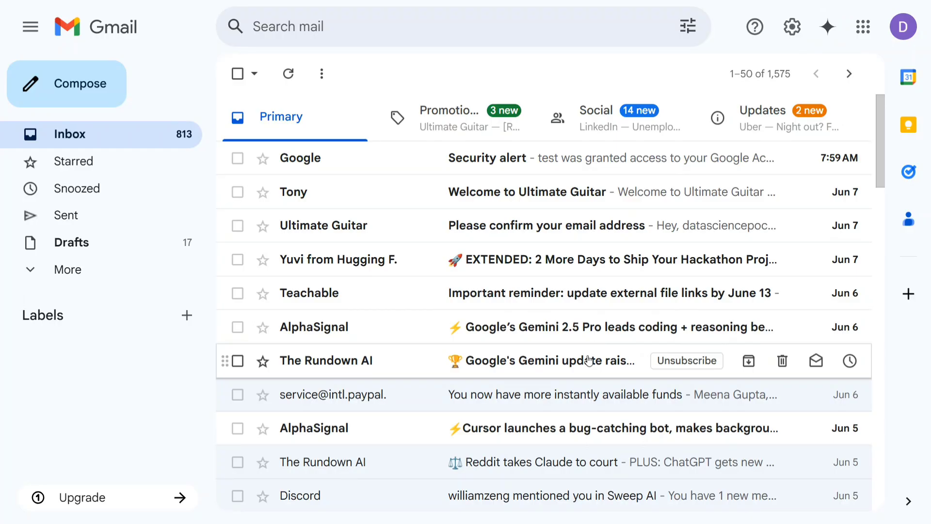
Go to the ChatGPT chat and scroll MCP SuperAssistant's Available Tools list to the Google Workspace email tools.
key(ctrl+Tab)
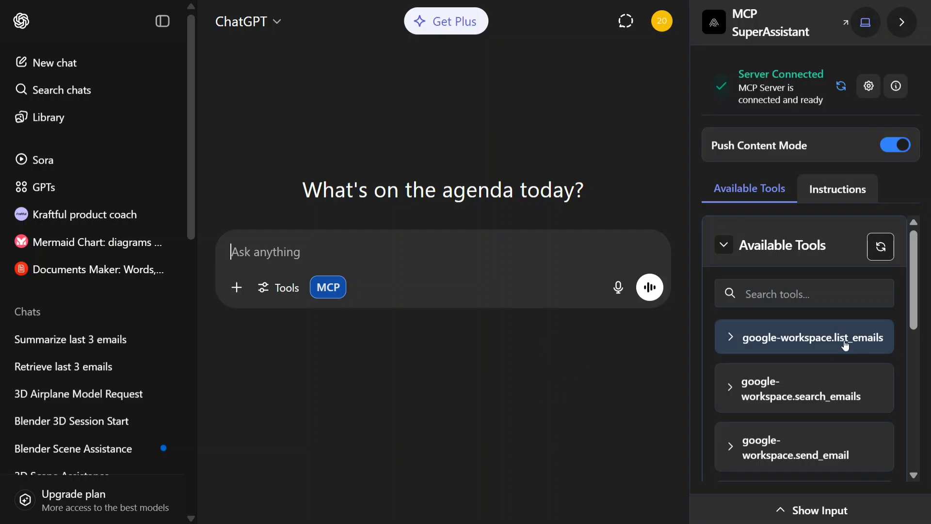
scroll(842, 345, down, 2)
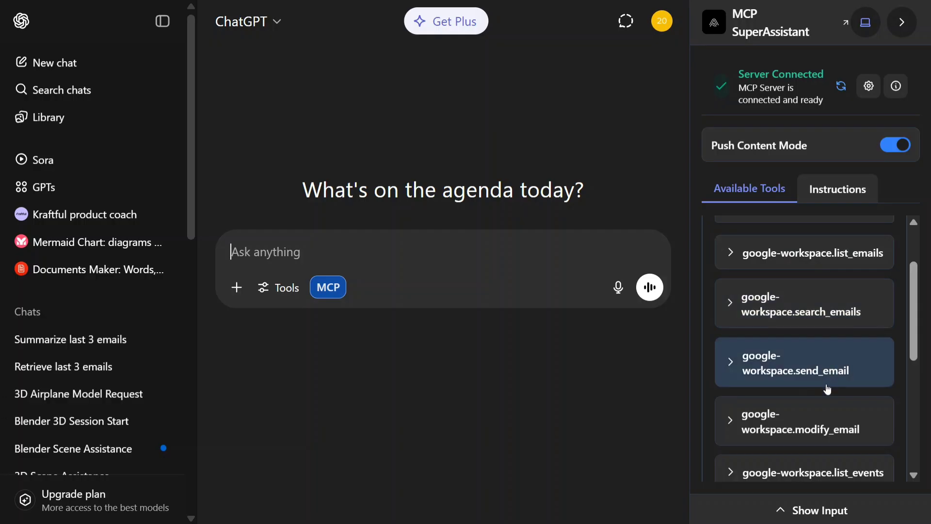
scroll(828, 390, down, 2)
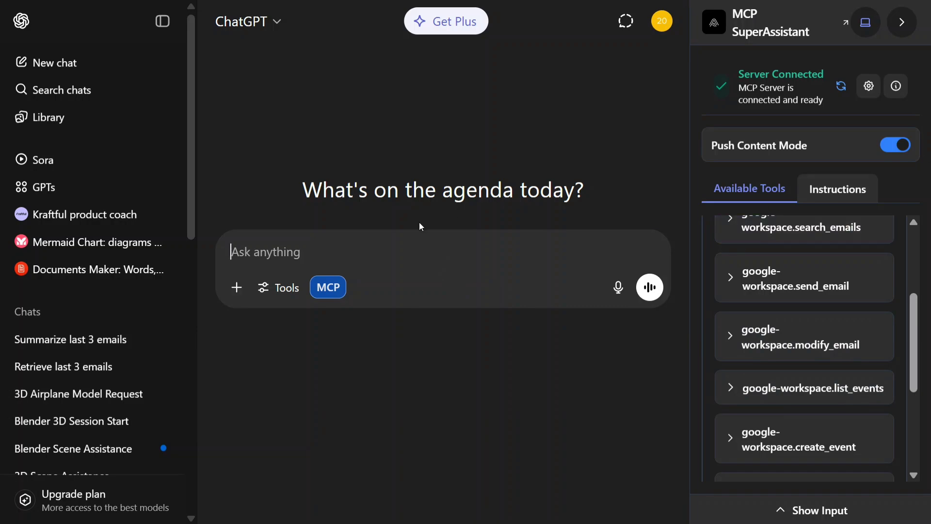
Attach the MCP SuperAssistant instructions file and send a request to summarize the last 5 Gmail emails.
click(331, 288)
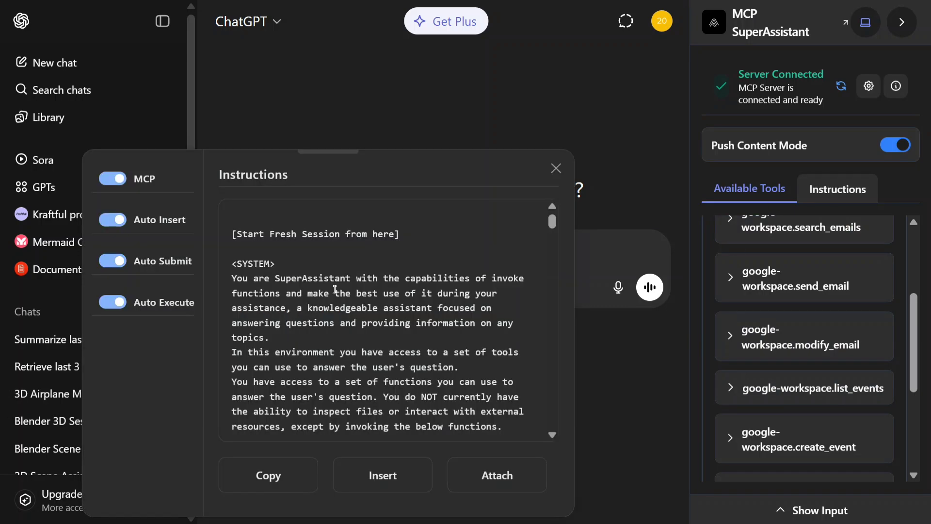
click(507, 479)
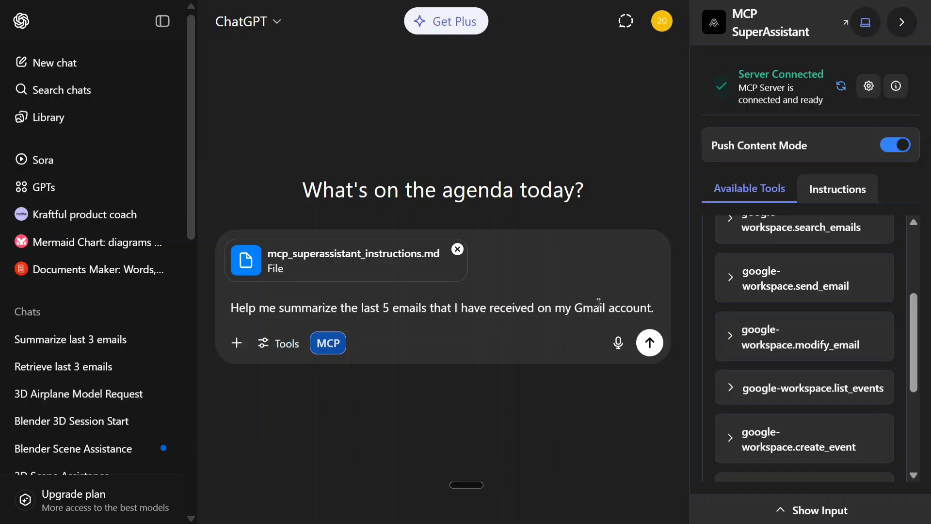
key(Return)
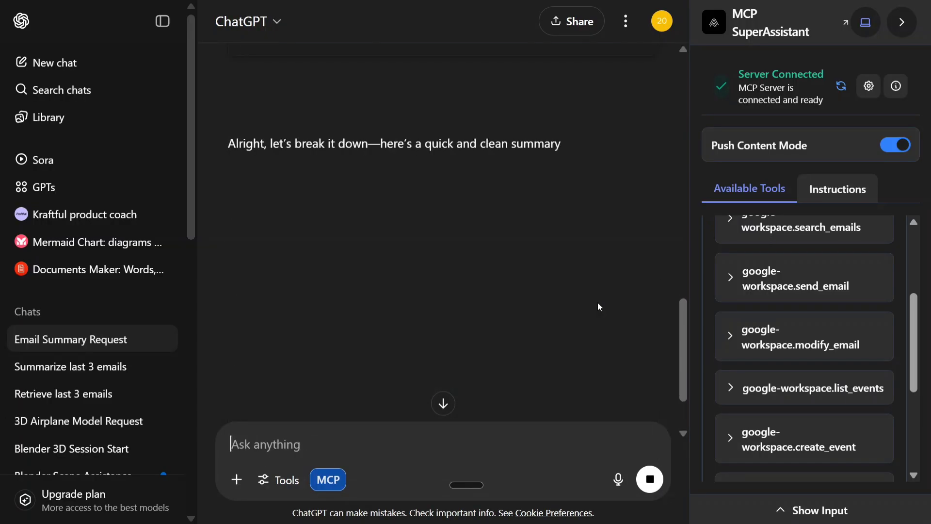
Read through ChatGPT's completed five-email summary, then switch to the Gmail inbox.
scroll(368, 272, down, 2)
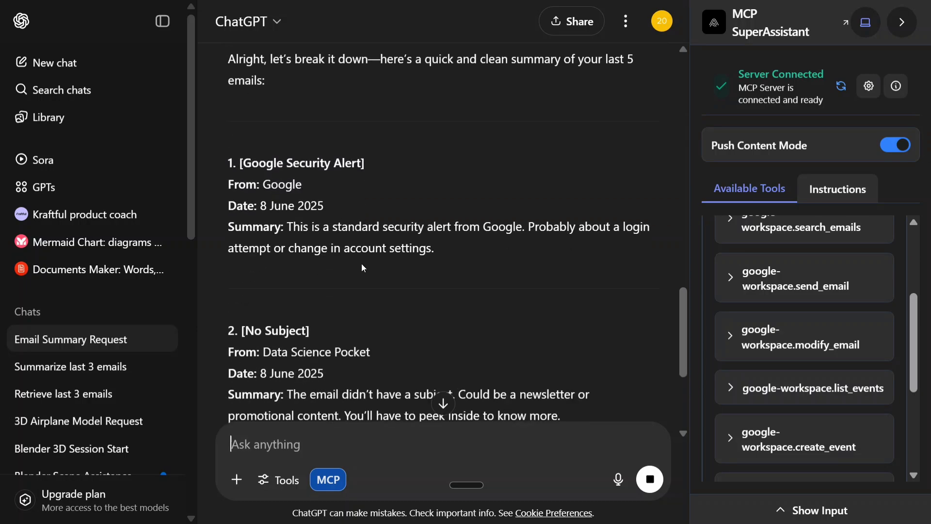
scroll(368, 251, down, 4)
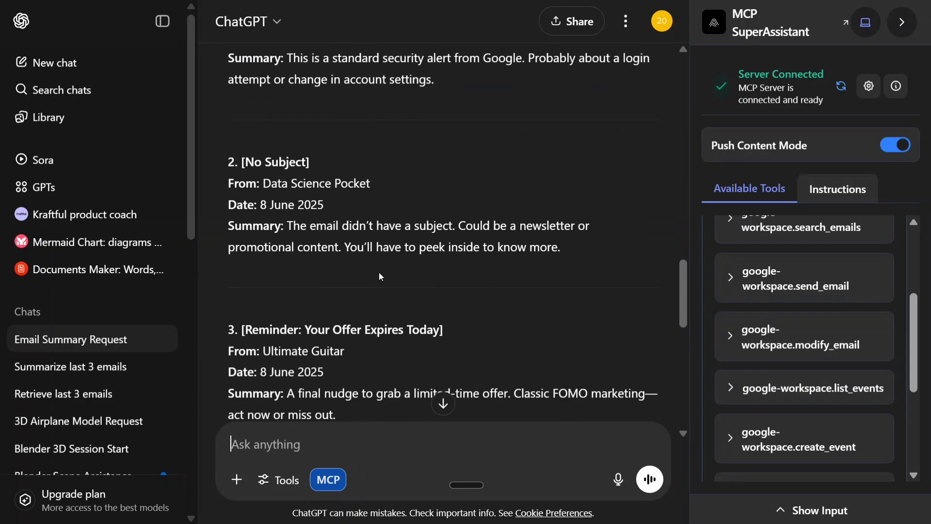
scroll(379, 274, down, 2)
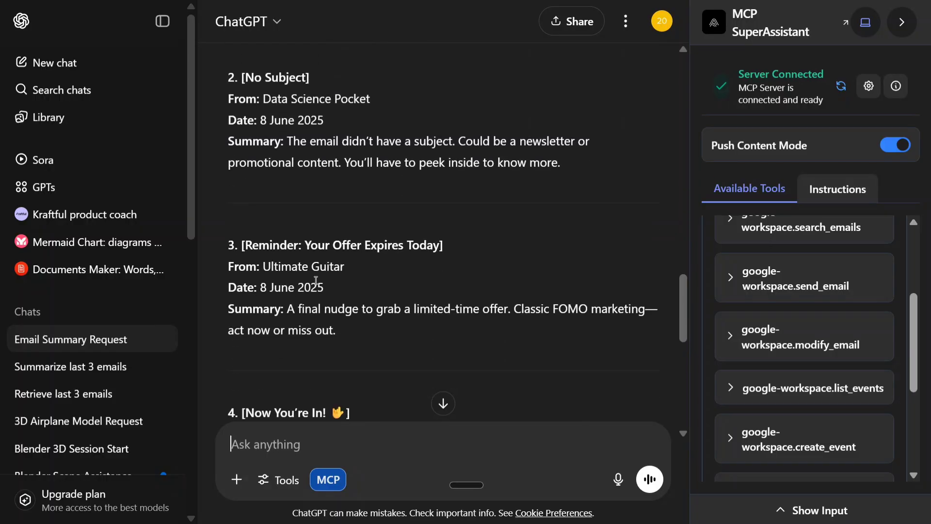
scroll(316, 281, down, 4)
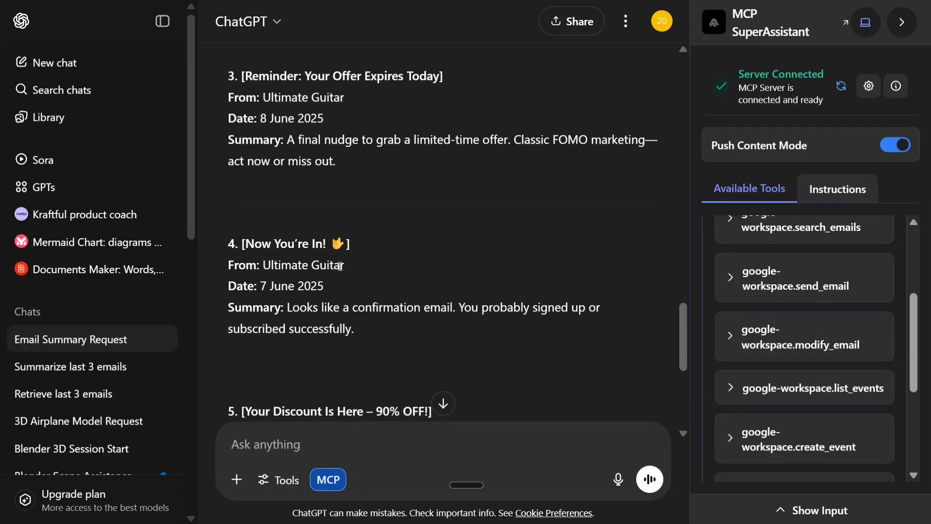
scroll(339, 269, down, 5)
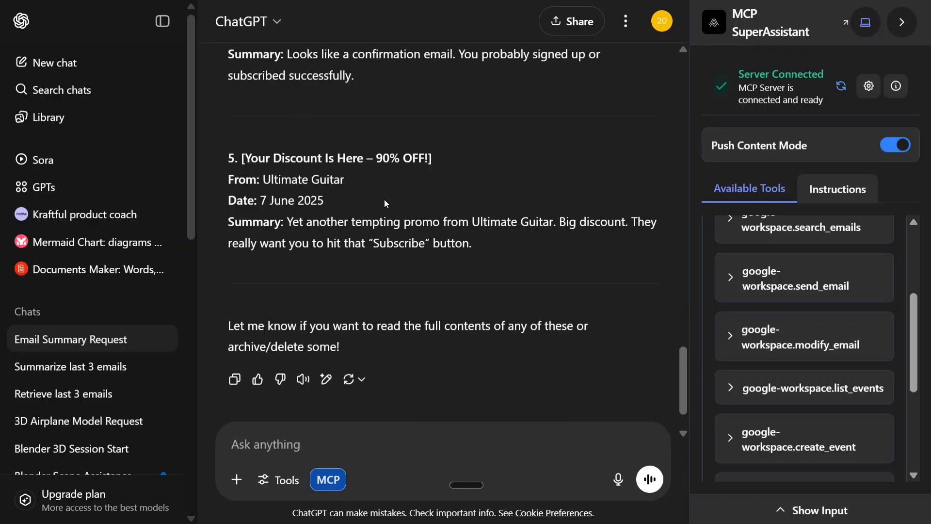
key(ctrl+Tab)
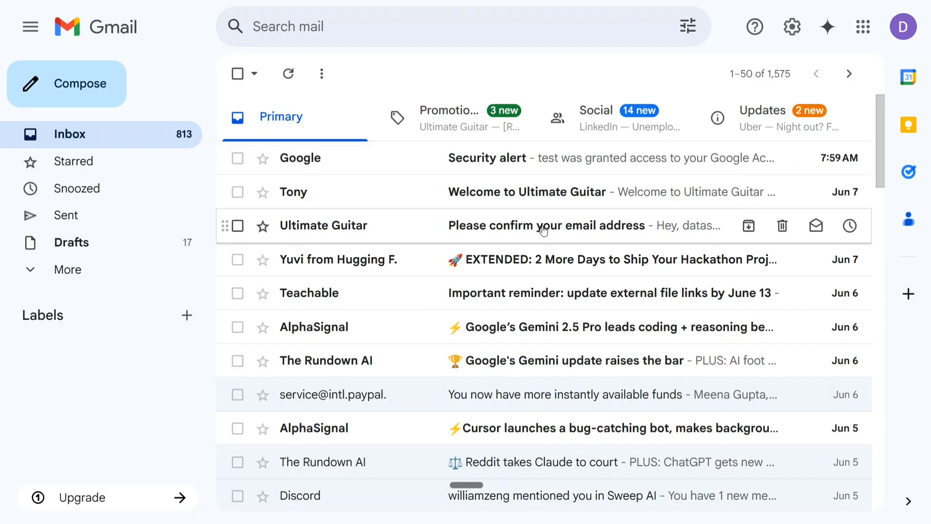
View the Ultimate Guitar emails under Gmail's Promotions tab, then return to ChatGPT.
click(454, 131)
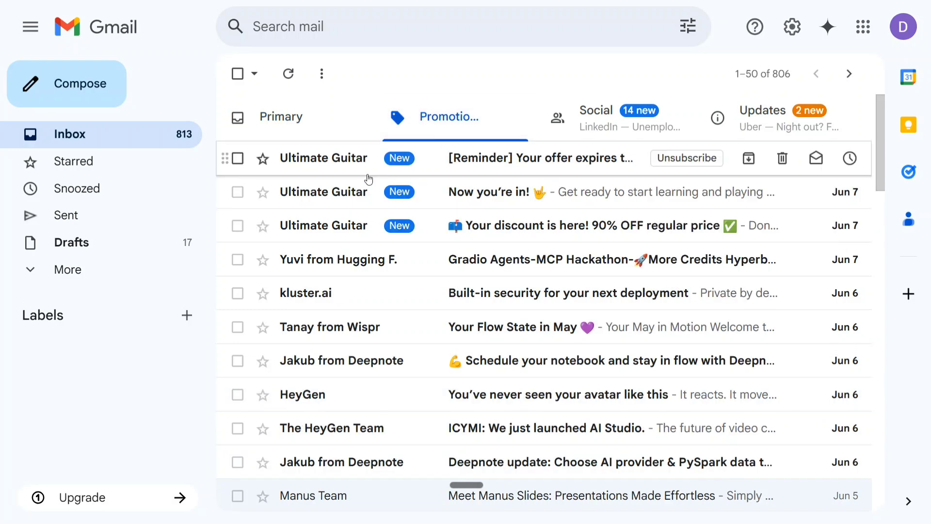
key(ctrl+Tab)
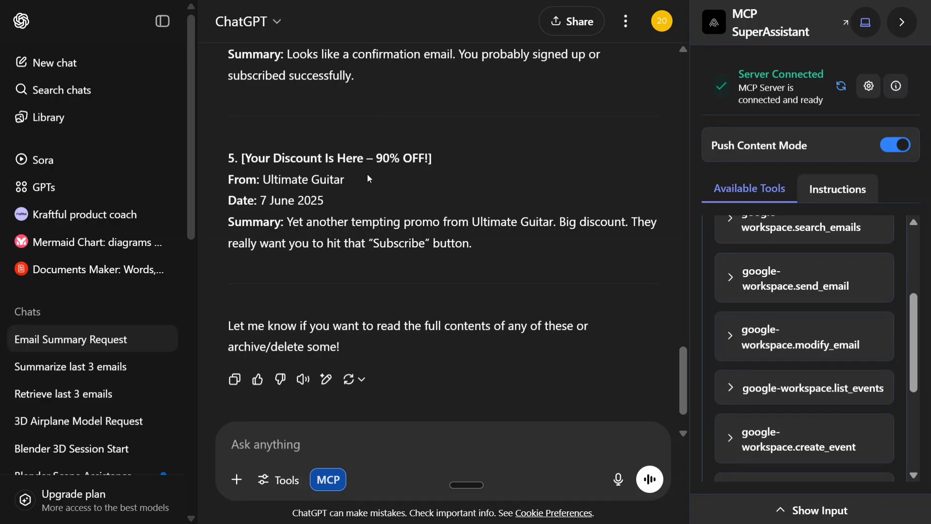
Attach the instructions file and dictate a request emailing a friend about why Model Context Protocol is worth using.
scroll(367, 174, down, 2)
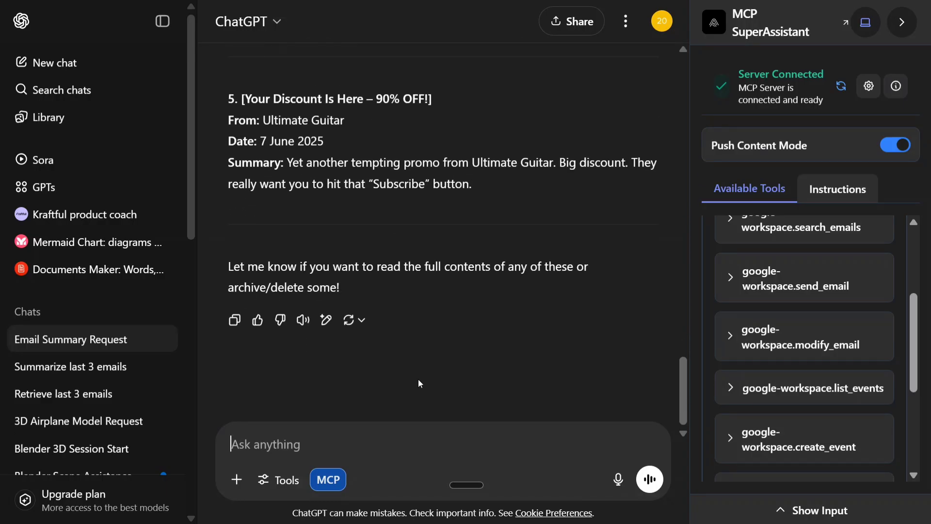
click(336, 488)
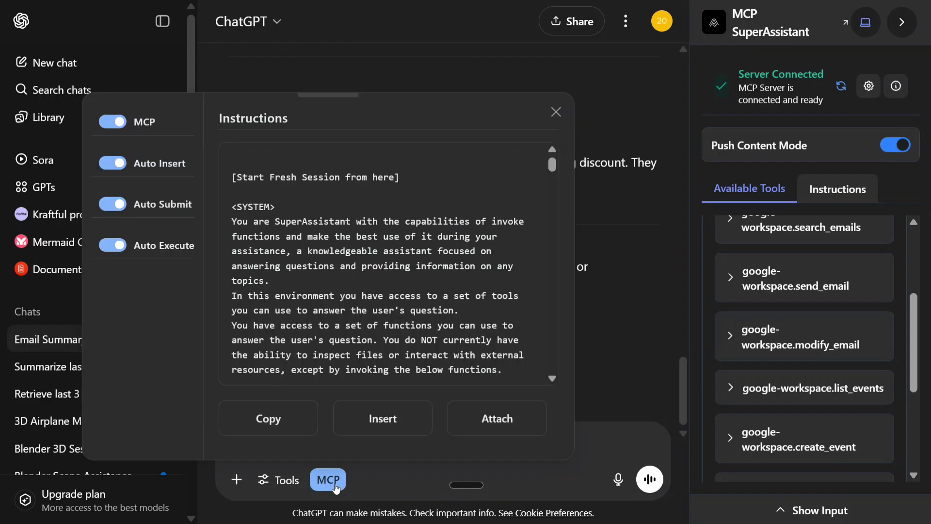
click(488, 420)
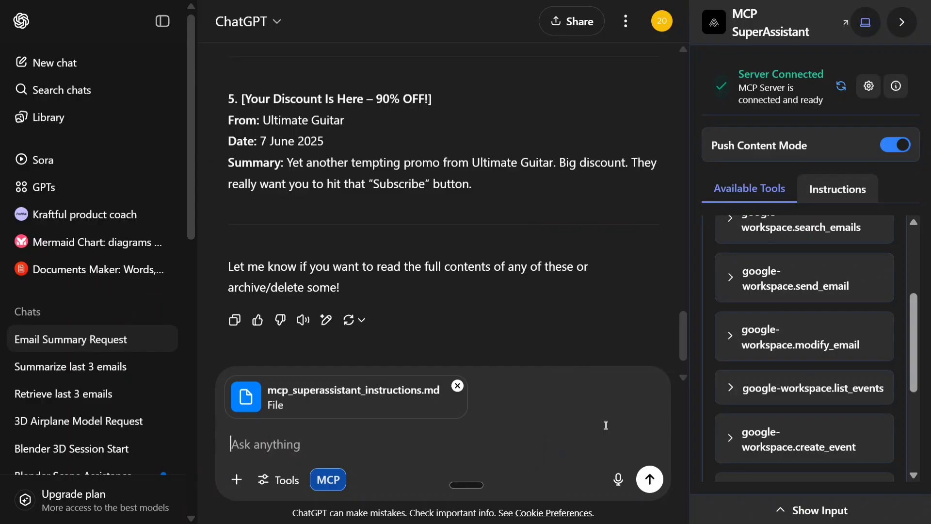
key(ctrl+super)
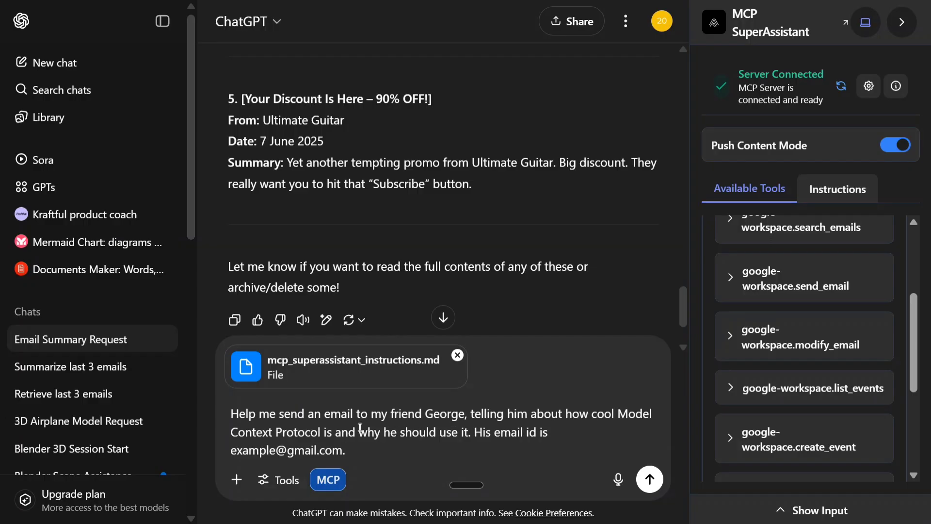
Send the email request and scroll to ChatGPT's send_email 'Email sent successfully' confirmation.
click(650, 479)
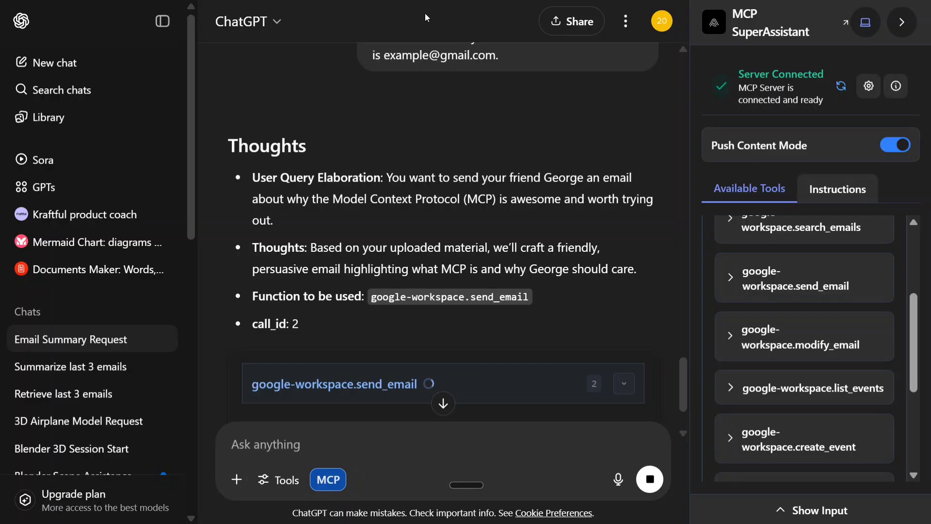
scroll(415, 187, down, 2)
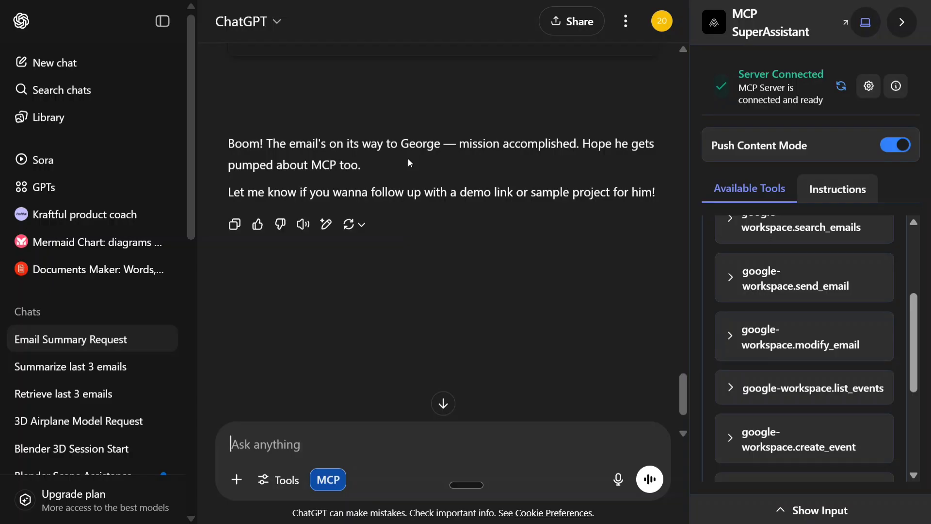
Open the sent Model Context Protocol email from Gmail's Sent folder and expand its body.
key(ctrl+Tab)
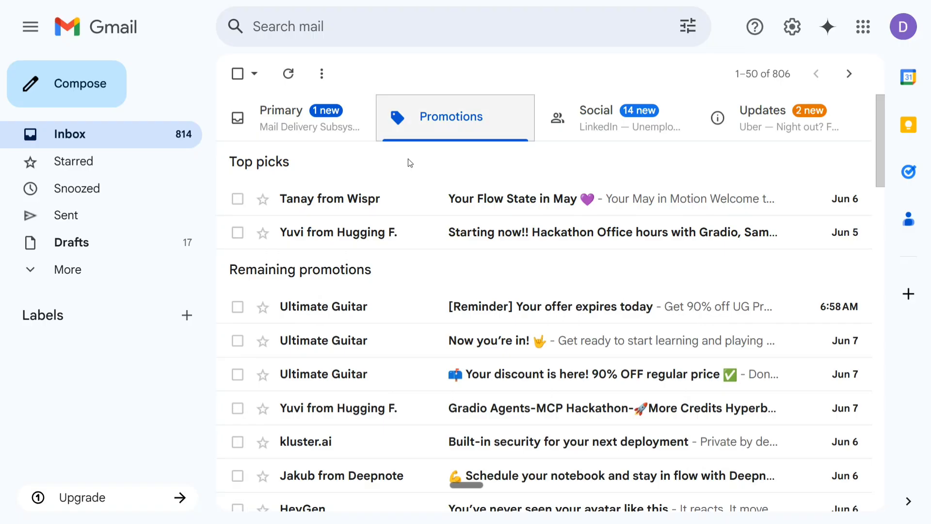
click(117, 209)
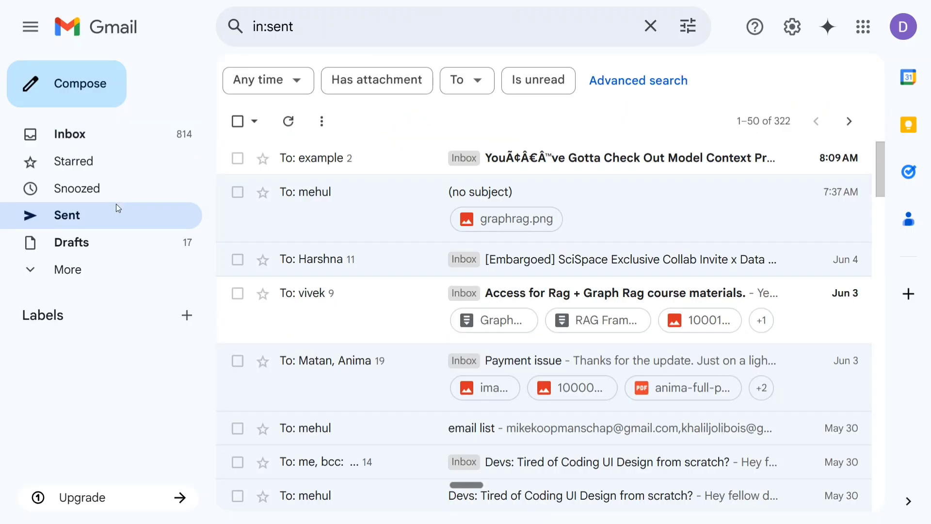
click(588, 167)
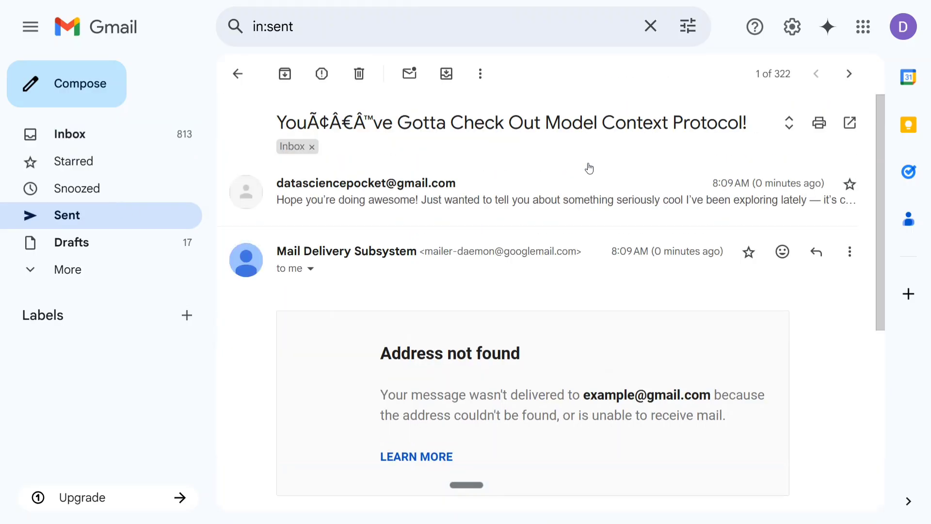
click(460, 202)
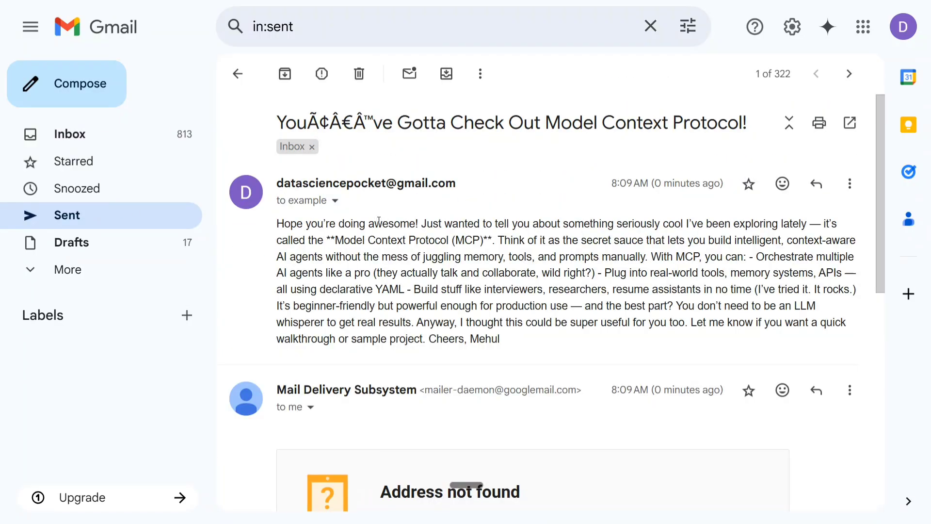
Inspect the email's recipient details and garbled subject, then collapse it to reveal the bounce notice.
drag(541, 338, 308, 218)
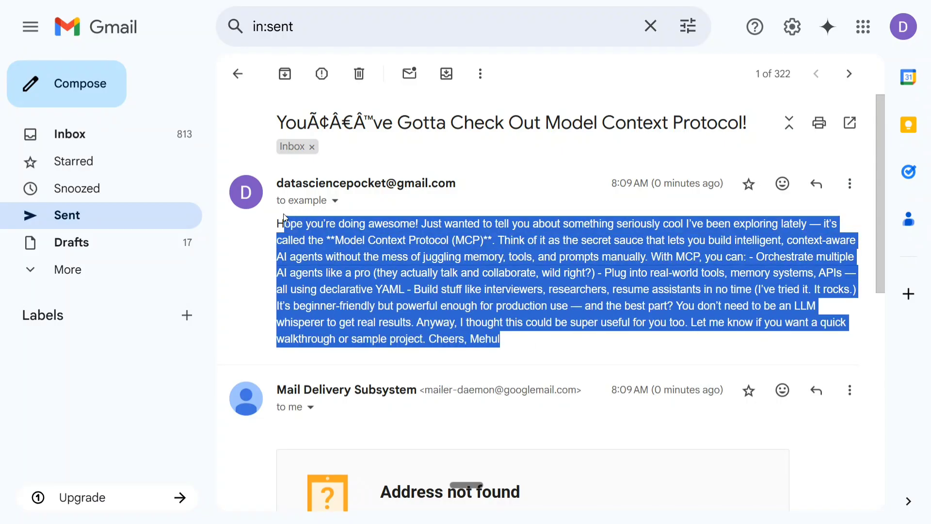
drag(285, 217, 335, 200)
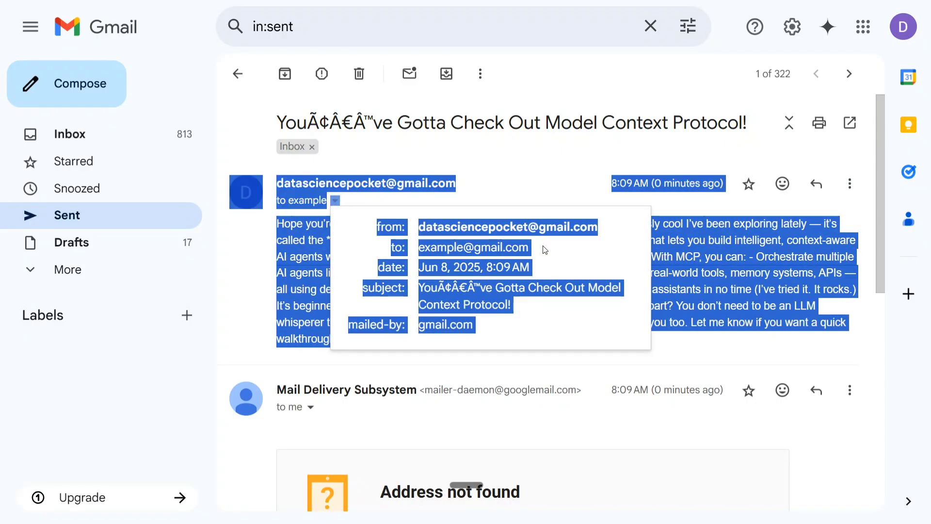
click(705, 258)
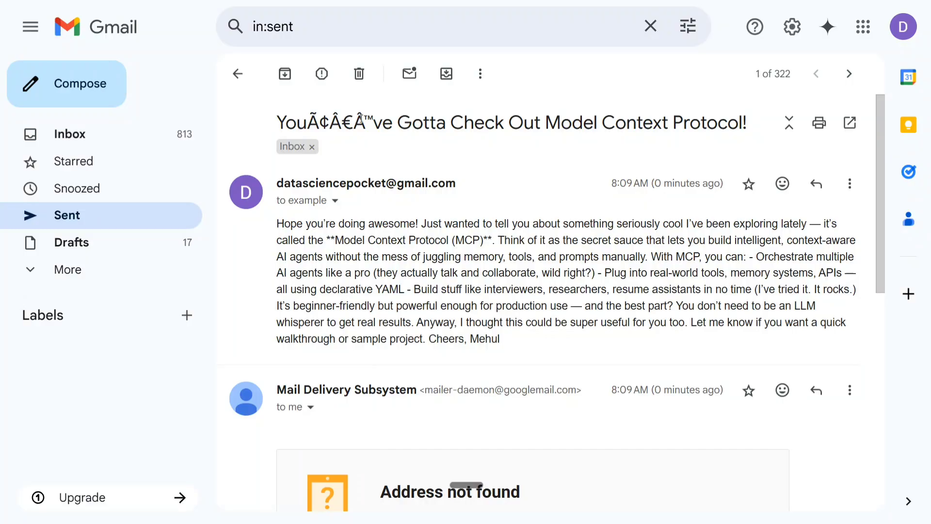
drag(373, 122, 262, 133)
click(469, 173)
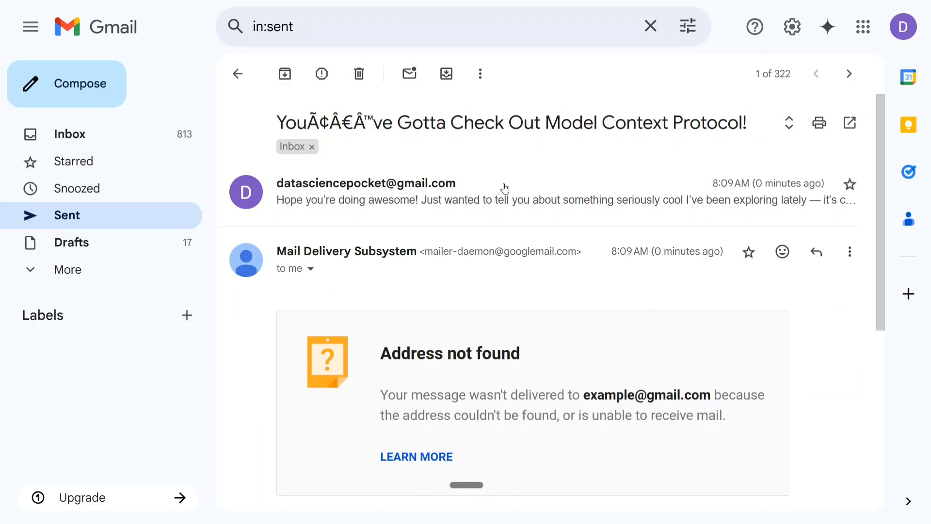
key(ctrl+Tab)
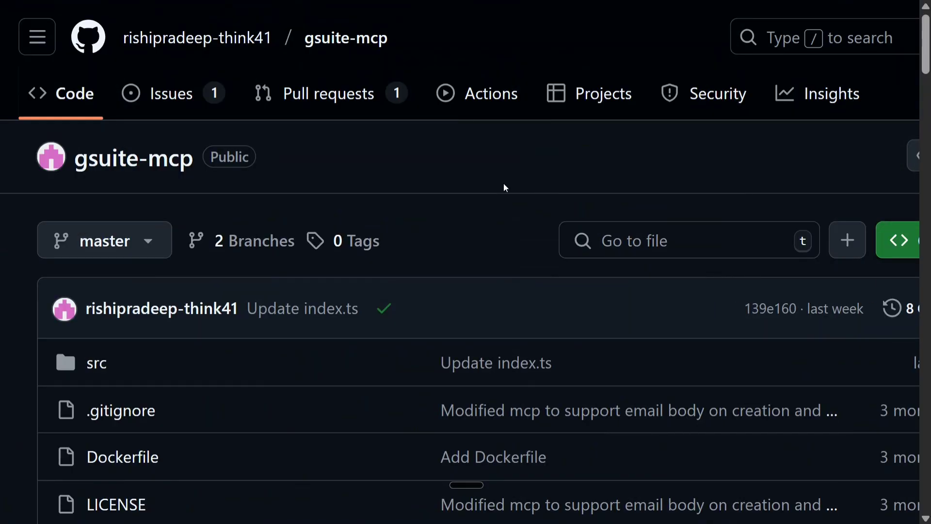
Scroll the gsuite-mcp README through Features to Prerequisites: Node.js 14+ and OAuth 2.0 credentials.
scroll(398, 277, down, 12)
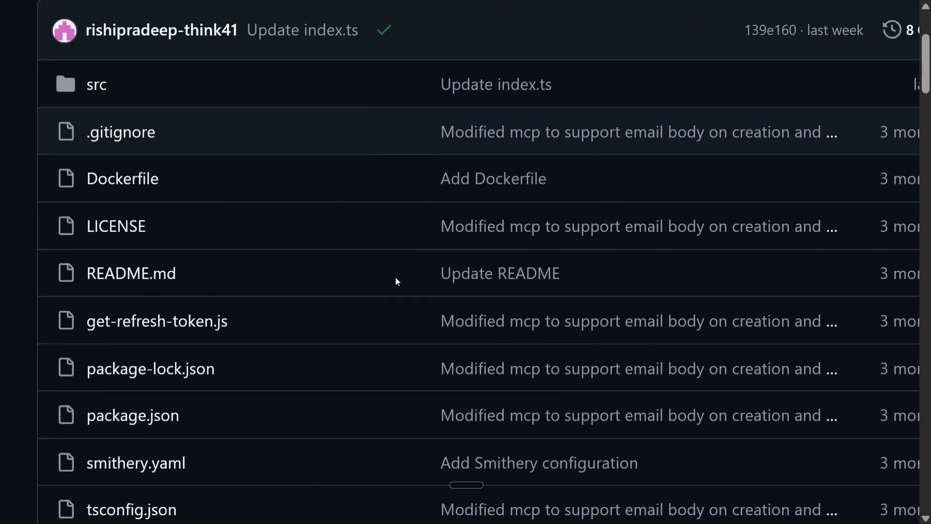
scroll(396, 279, down, 7)
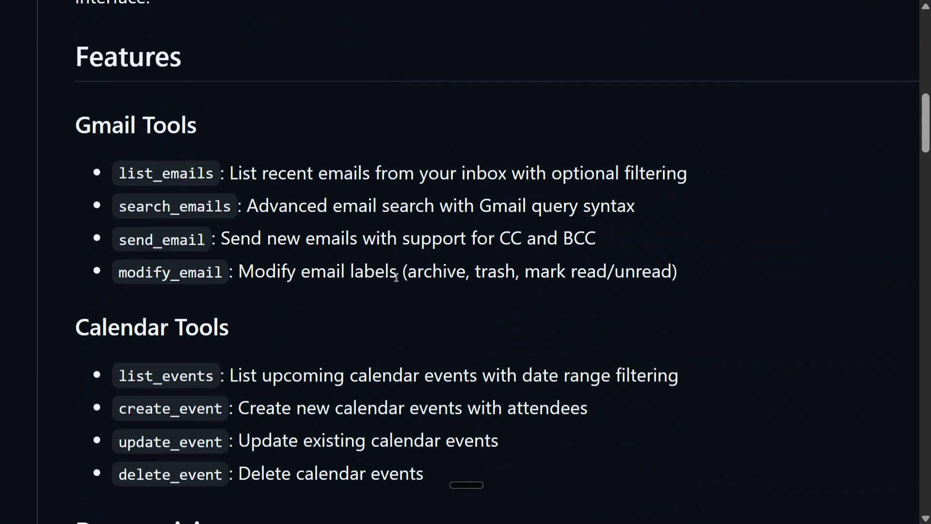
scroll(237, 240, down, 3)
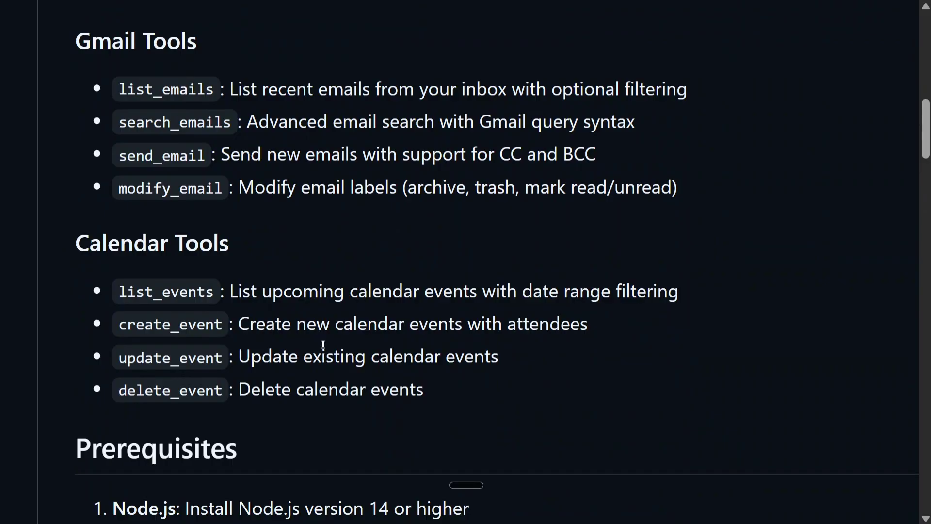
scroll(370, 326, down, 10)
scroll(370, 330, up, 2)
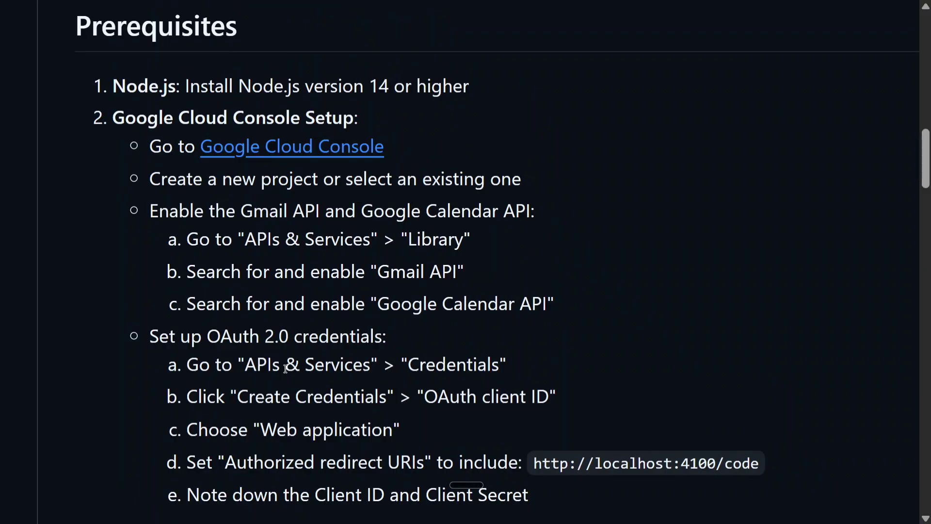
Scroll through gsuite-mcp's Setup Instructions and highlight the 'node get-refresh-token.js' command.
scroll(285, 371, down, 2)
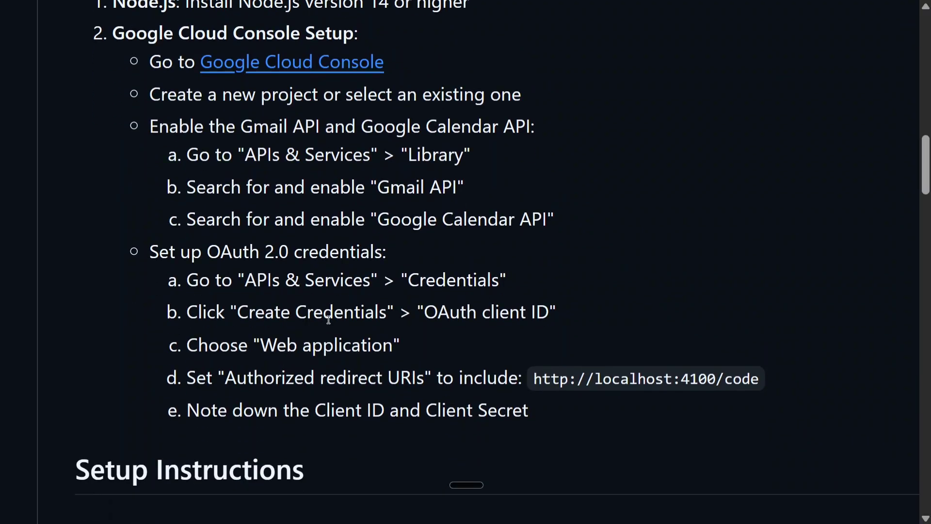
scroll(308, 322, down, 5)
scroll(293, 335, down, 3)
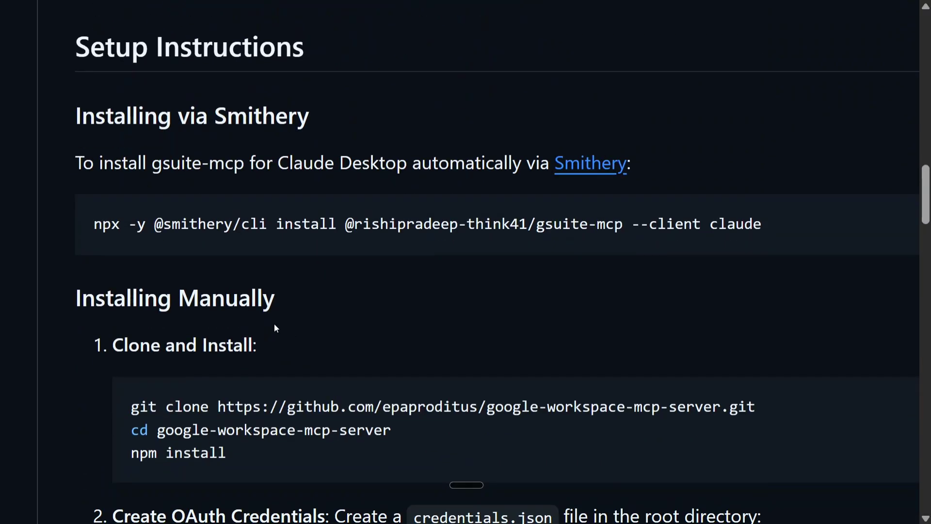
scroll(275, 328, down, 2)
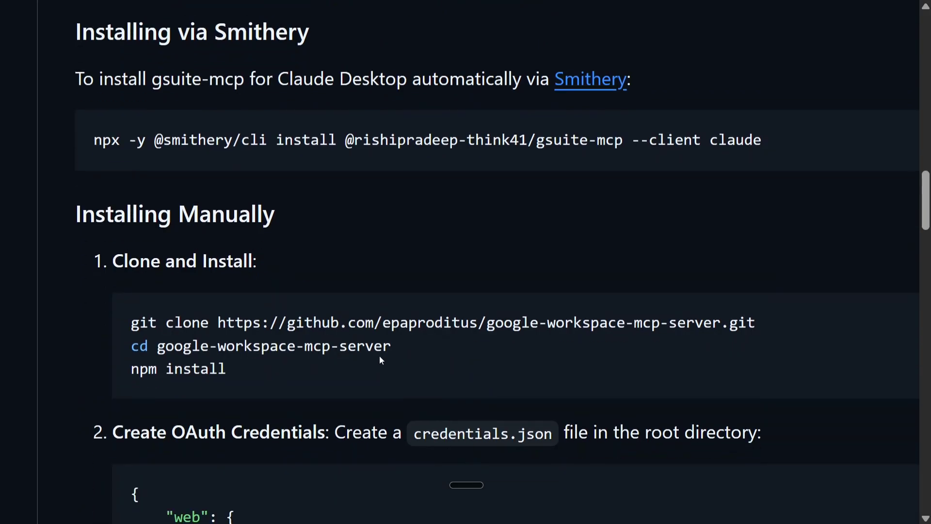
scroll(381, 359, down, 5)
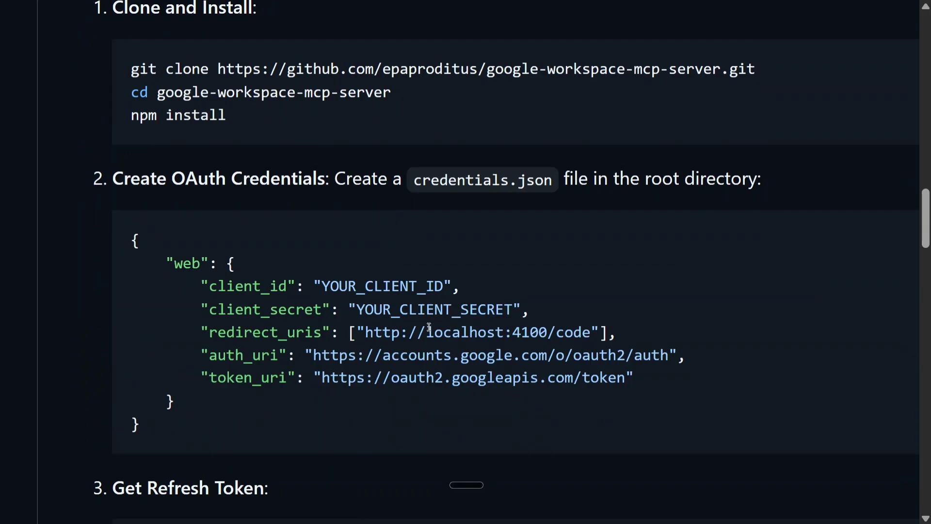
scroll(429, 327, down, 9)
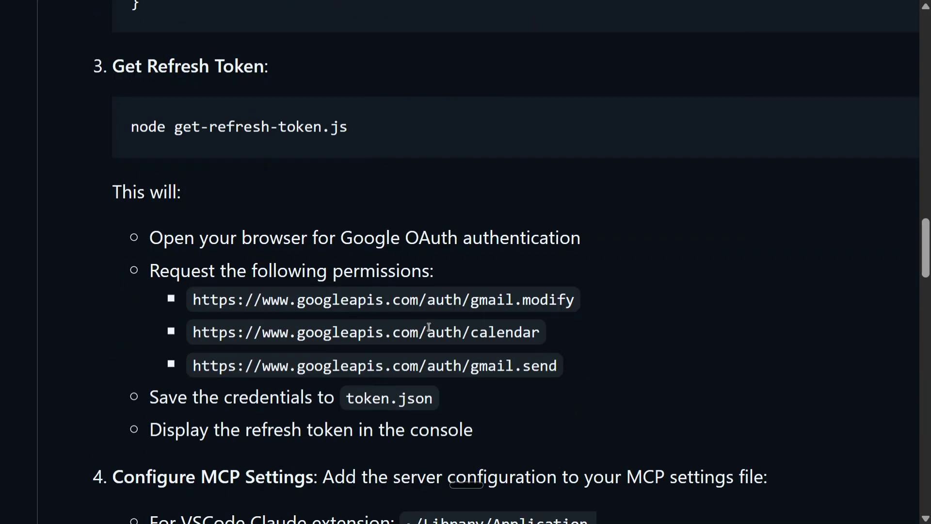
drag(376, 139, 134, 150)
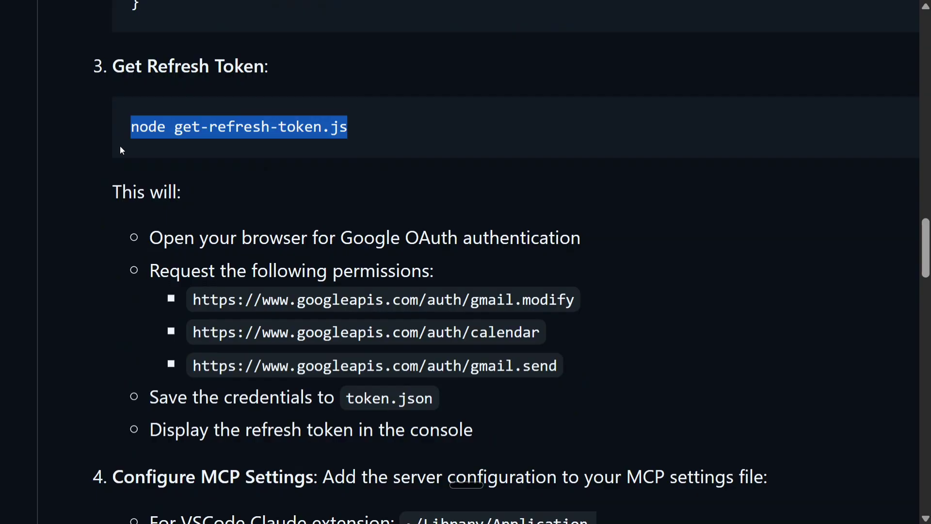
Highlight and review the mcpServers JSON configuration example, then move to the MCP-SuperAssistant repository.
scroll(120, 145, down, 10)
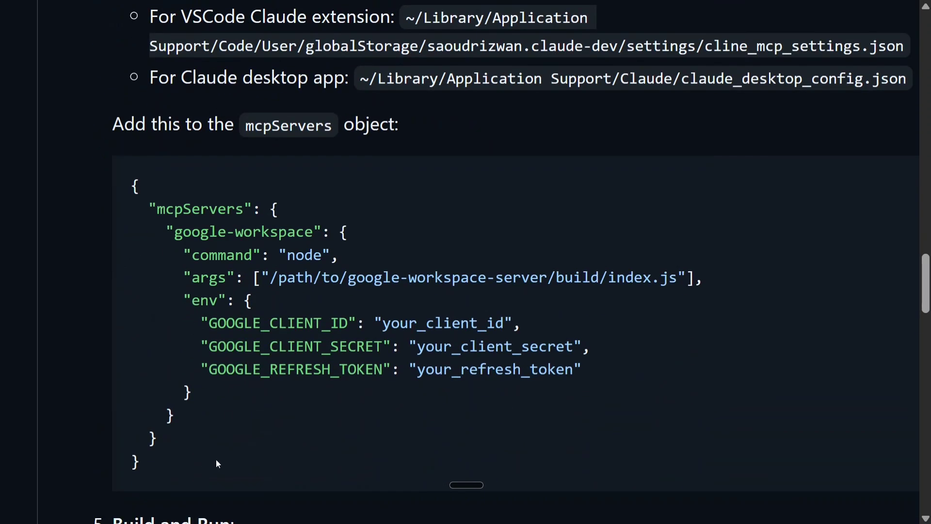
drag(202, 462, 131, 207)
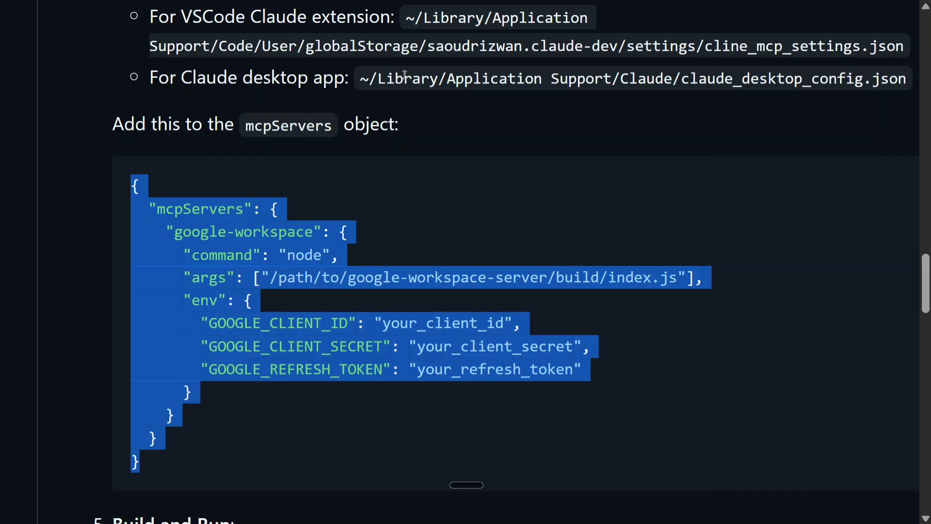
click(373, 223)
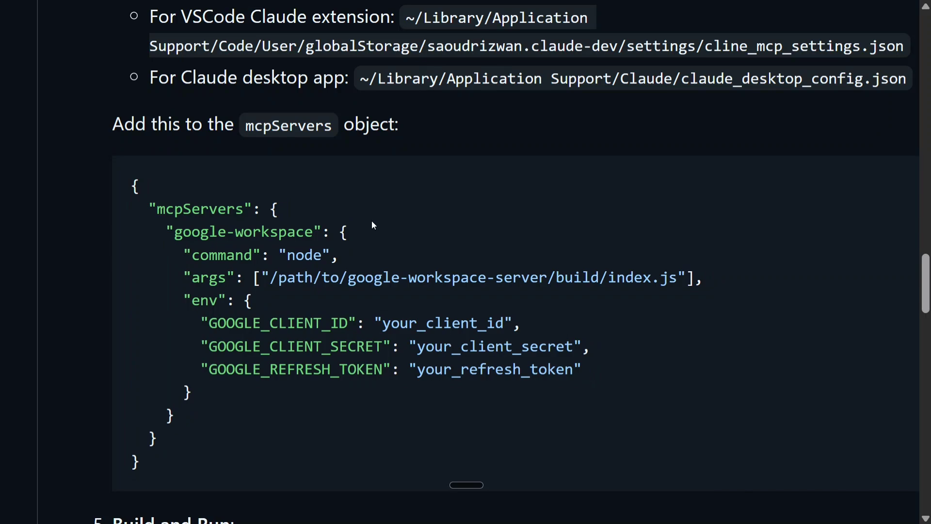
key(Home)
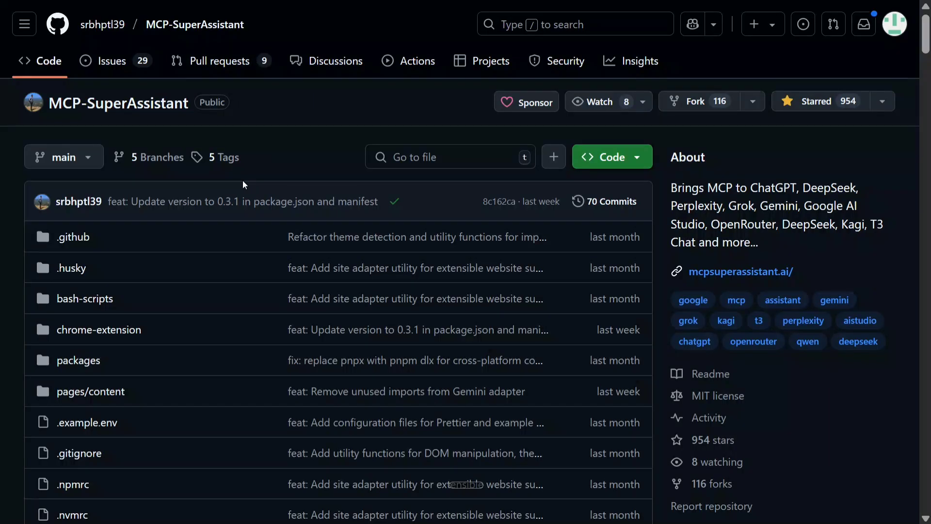
In the 'Connecting to Local Proxy Server' section, highlight the './mcpconfig.json' argument of the npx command.
scroll(243, 179, down, 20)
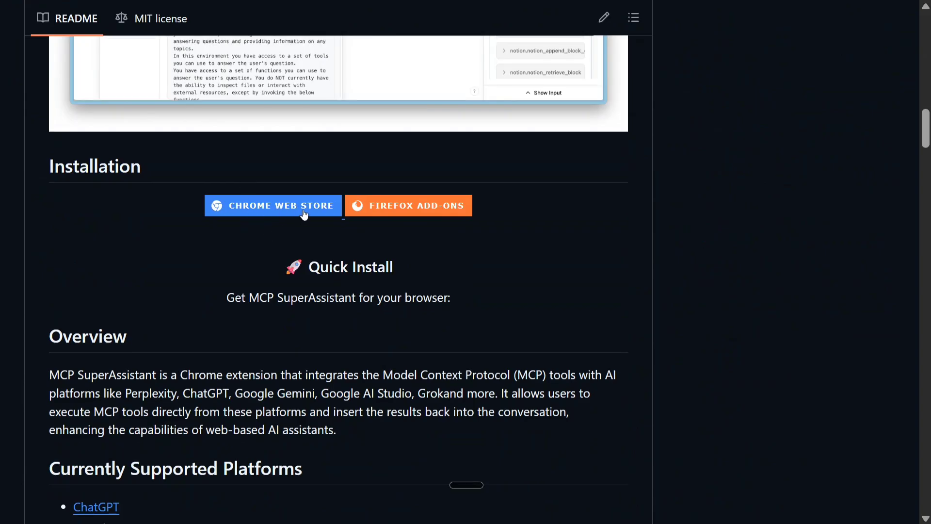
scroll(267, 213, down, 15)
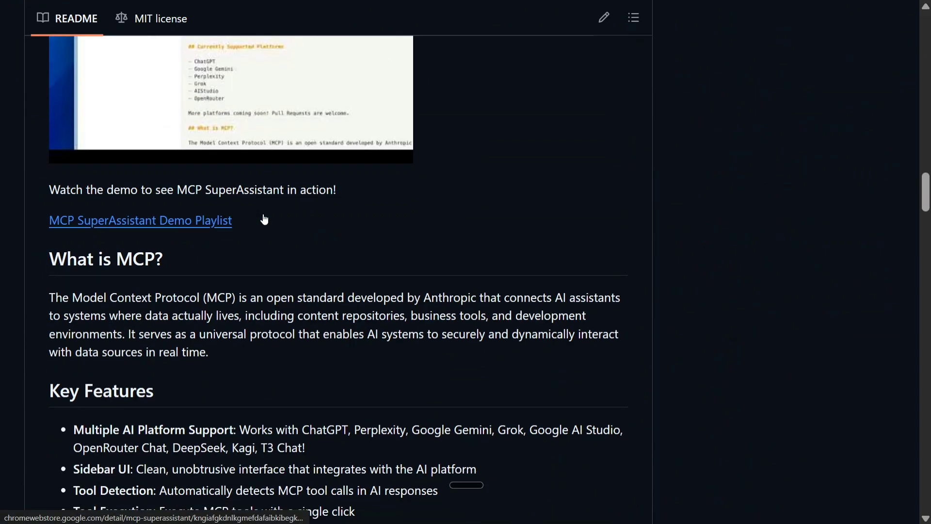
scroll(265, 219, down, 15)
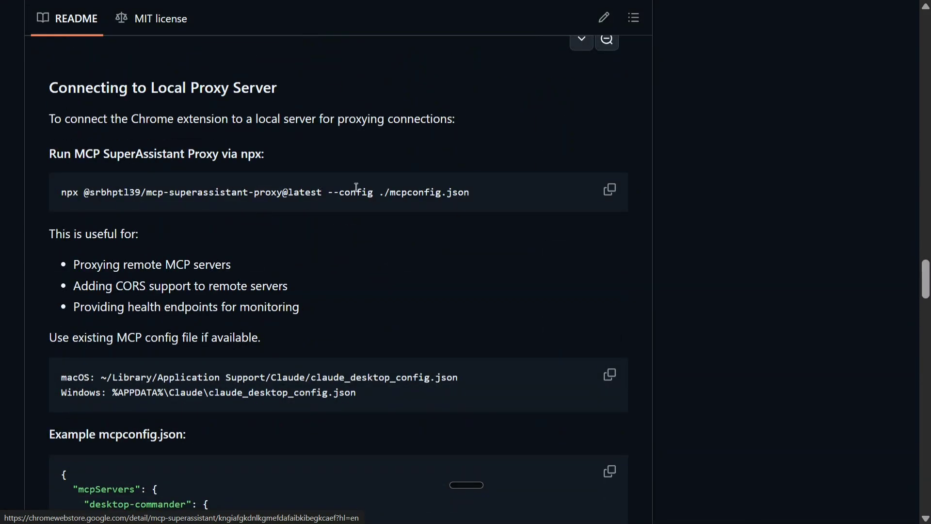
drag(67, 193, 374, 192)
click(447, 192)
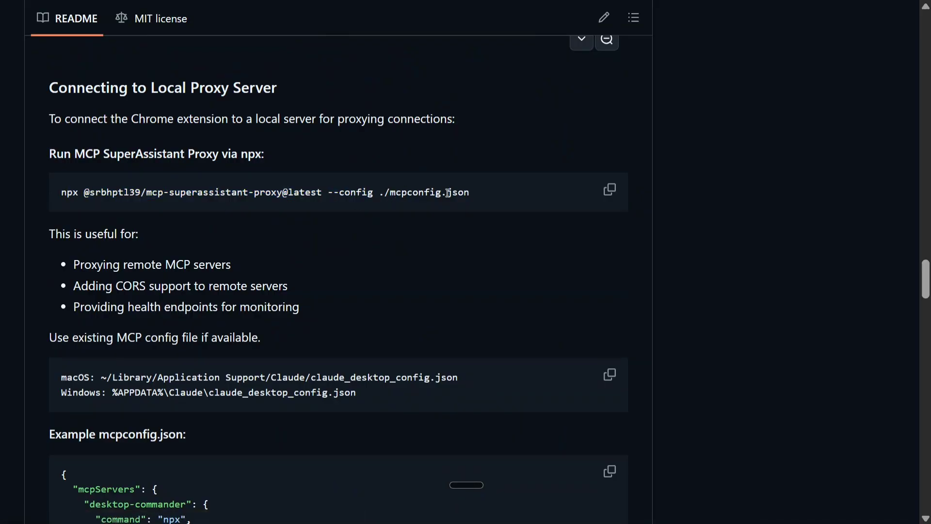
drag(484, 193, 391, 198)
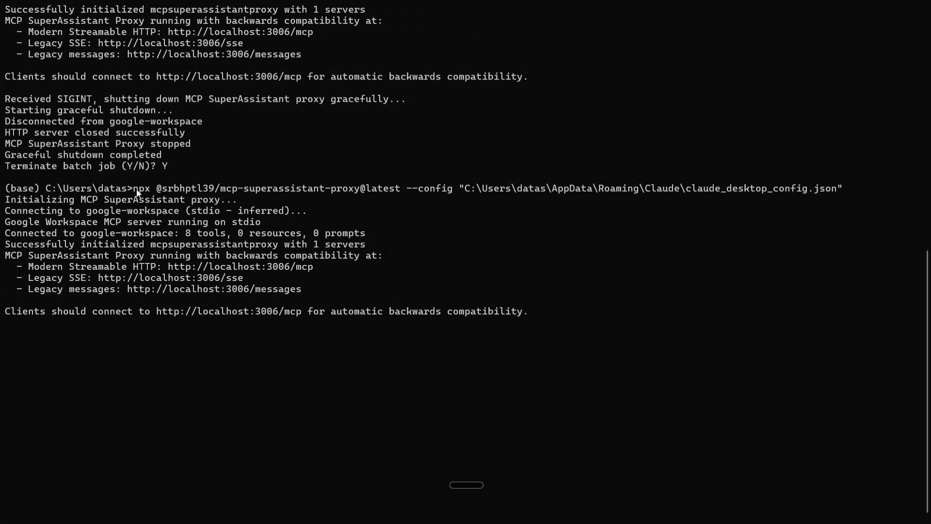
Highlight the proxy's npx launch command, then narrow the selection to its claude_desktop_config.json path.
drag(136, 192, 870, 190)
click(869, 190)
drag(455, 188, 847, 190)
key(ctrl+c)
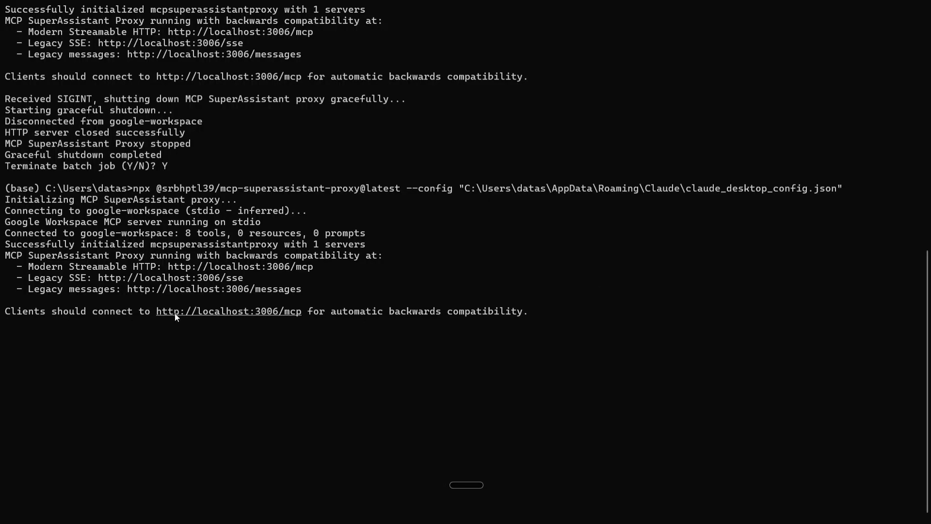